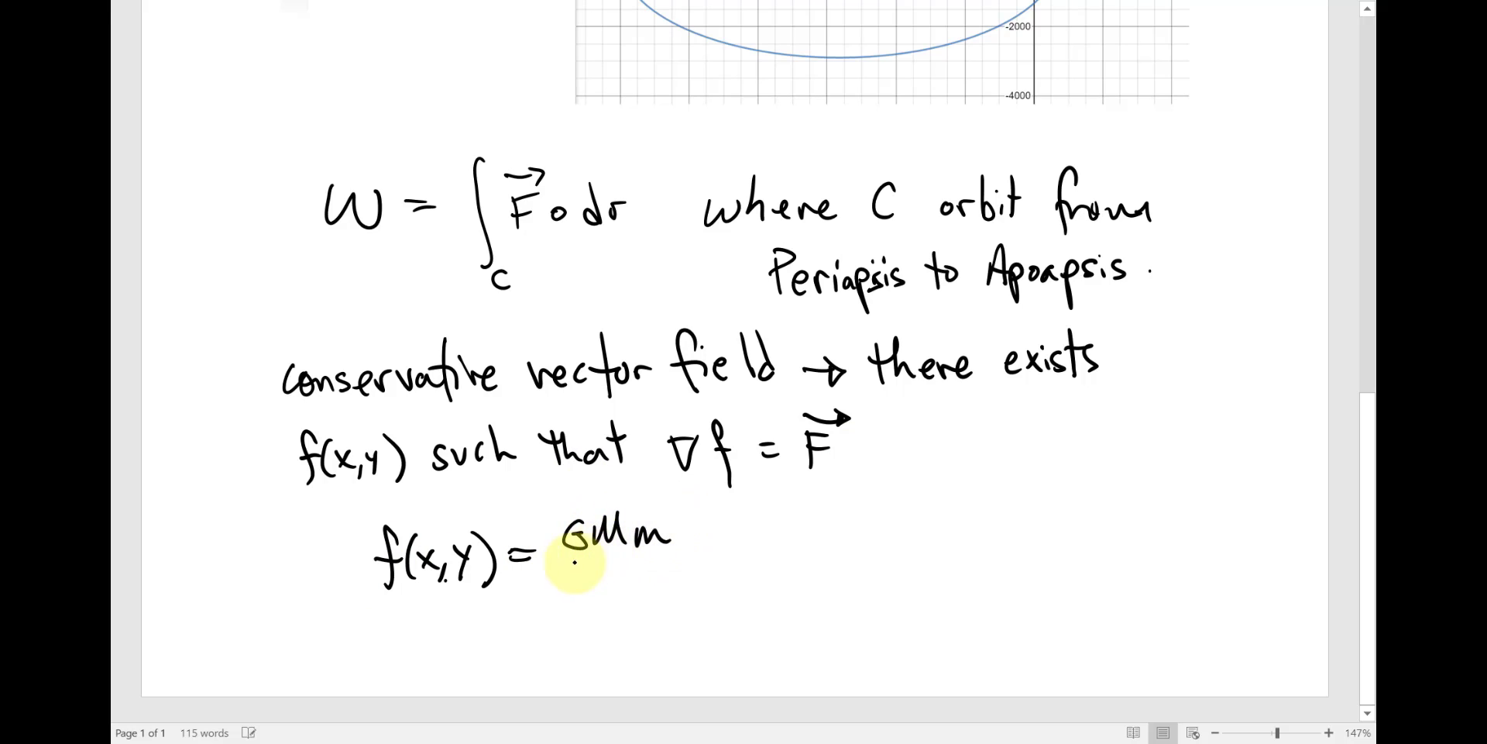
# Step: Complete f(x,y) with the fraction bar under GMm and the radical √(x²+y²)
pyautogui.moveTo(563, 563); pyautogui.dragTo(682, 560)
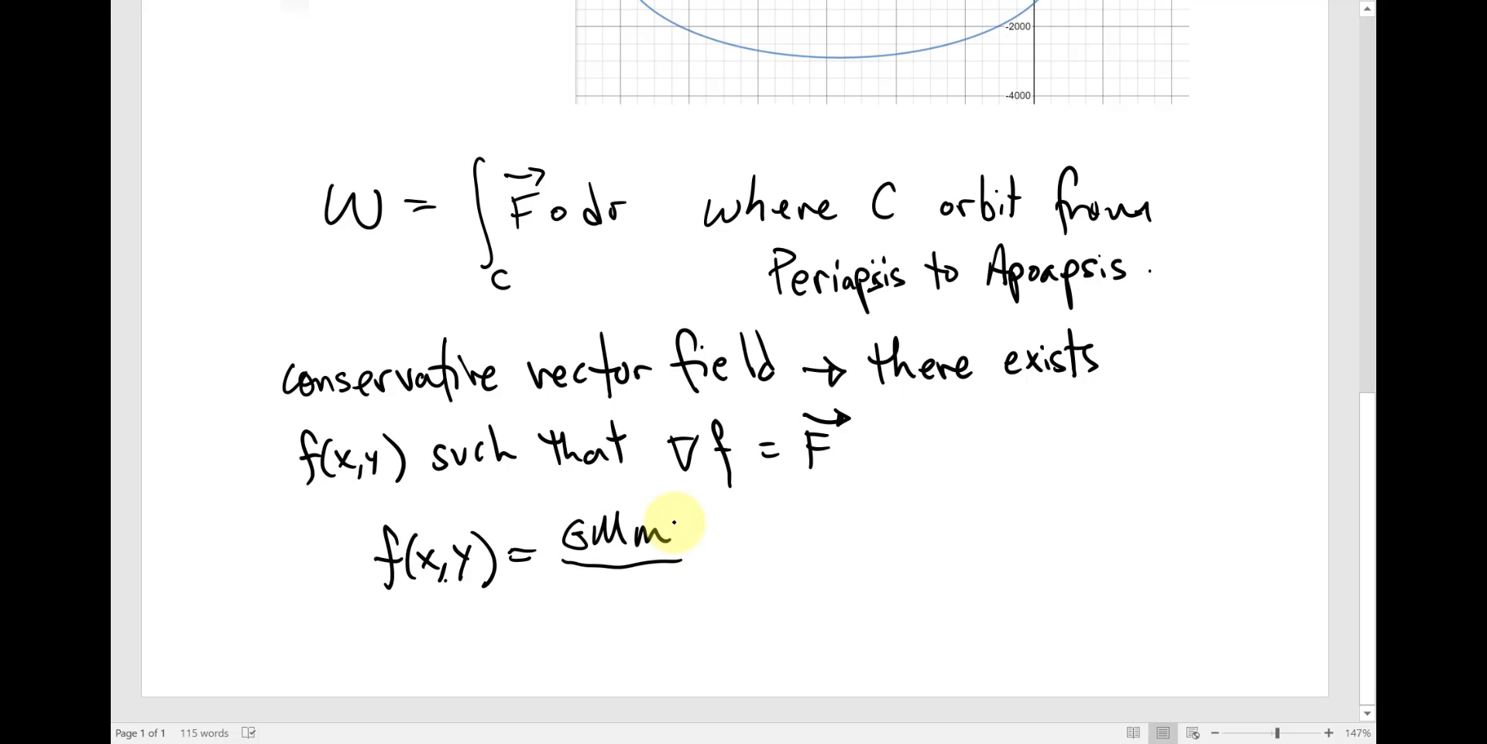
pyautogui.moveTo(572, 601)
pyautogui.mouseDown()
pyautogui.moveTo(579, 616)
pyautogui.moveTo(687, 576)
pyautogui.mouseUp()
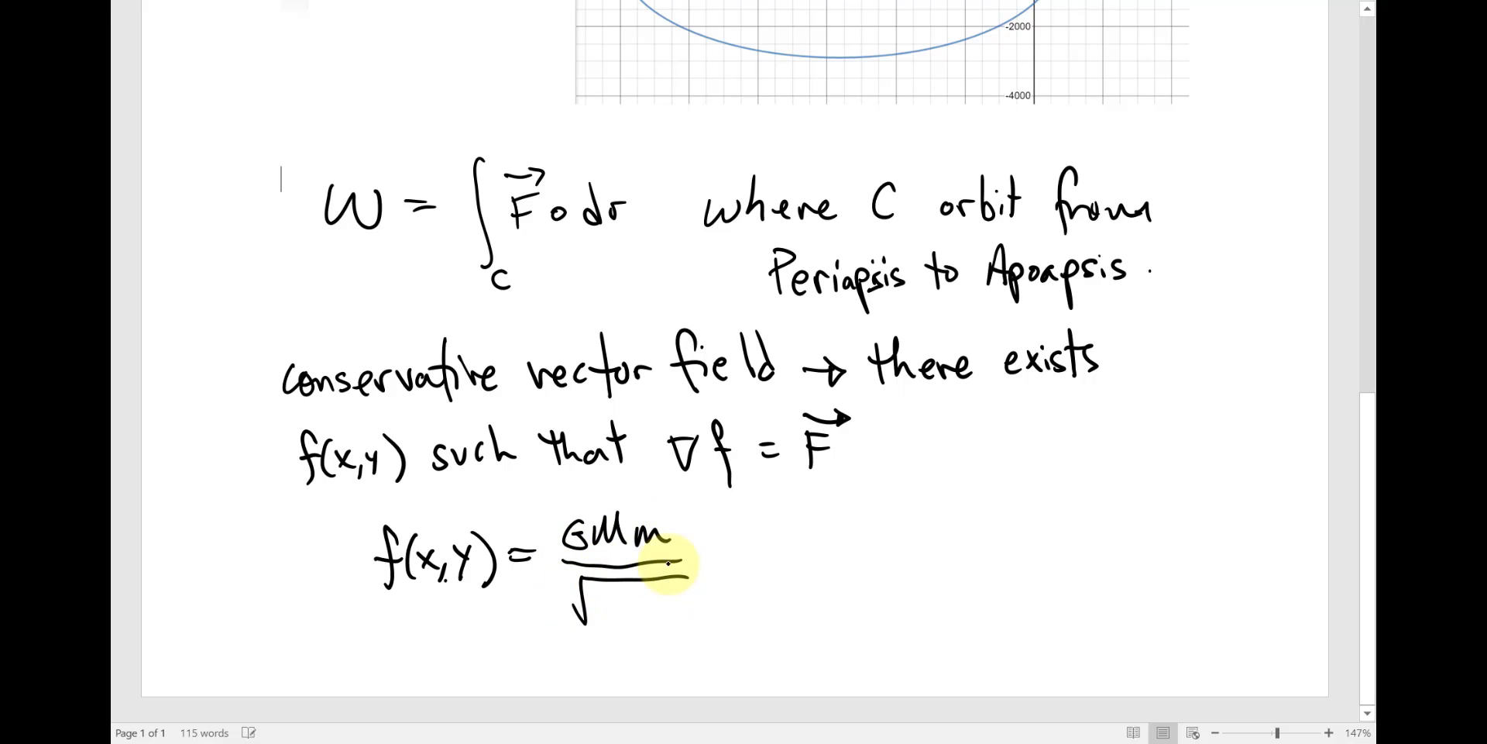
pyautogui.moveTo(581, 595); pyautogui.dragTo(601, 618)
pyautogui.moveTo(601, 594); pyautogui.dragTo(581, 619)
pyautogui.moveTo(605, 583); pyautogui.dragTo(613, 591)
# Step: Note that potential energy equals −f(x,y), then start a new blank page
pyautogui.moveTo(616, 602); pyautogui.dragTo(634, 601)
pyautogui.moveTo(625, 589); pyautogui.dragTo(624, 616)
pyautogui.moveTo(643, 589); pyautogui.dragTo(664, 637)
pyautogui.moveTo(674, 581); pyautogui.dragTo(691, 590)
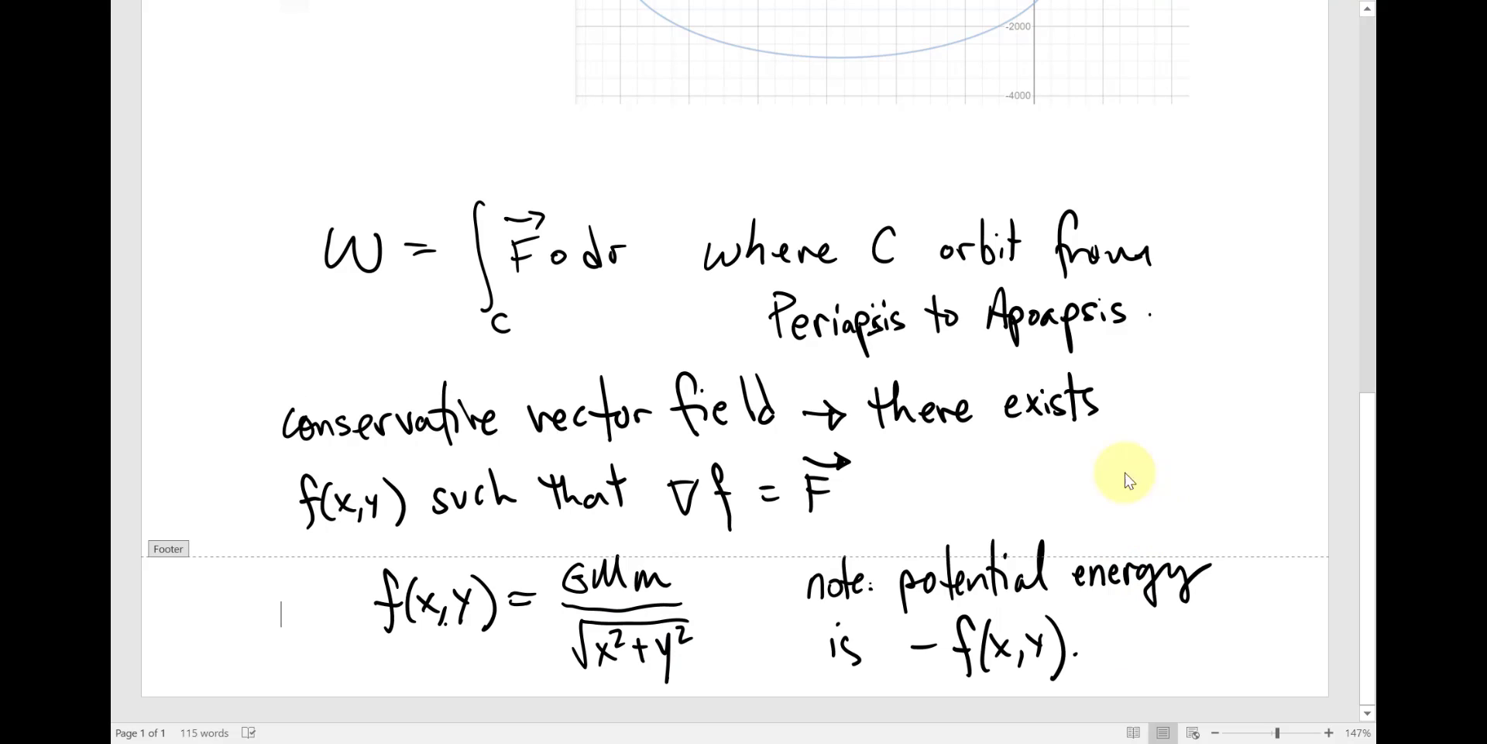
pyautogui.hotkey('ctrl', 'Return')
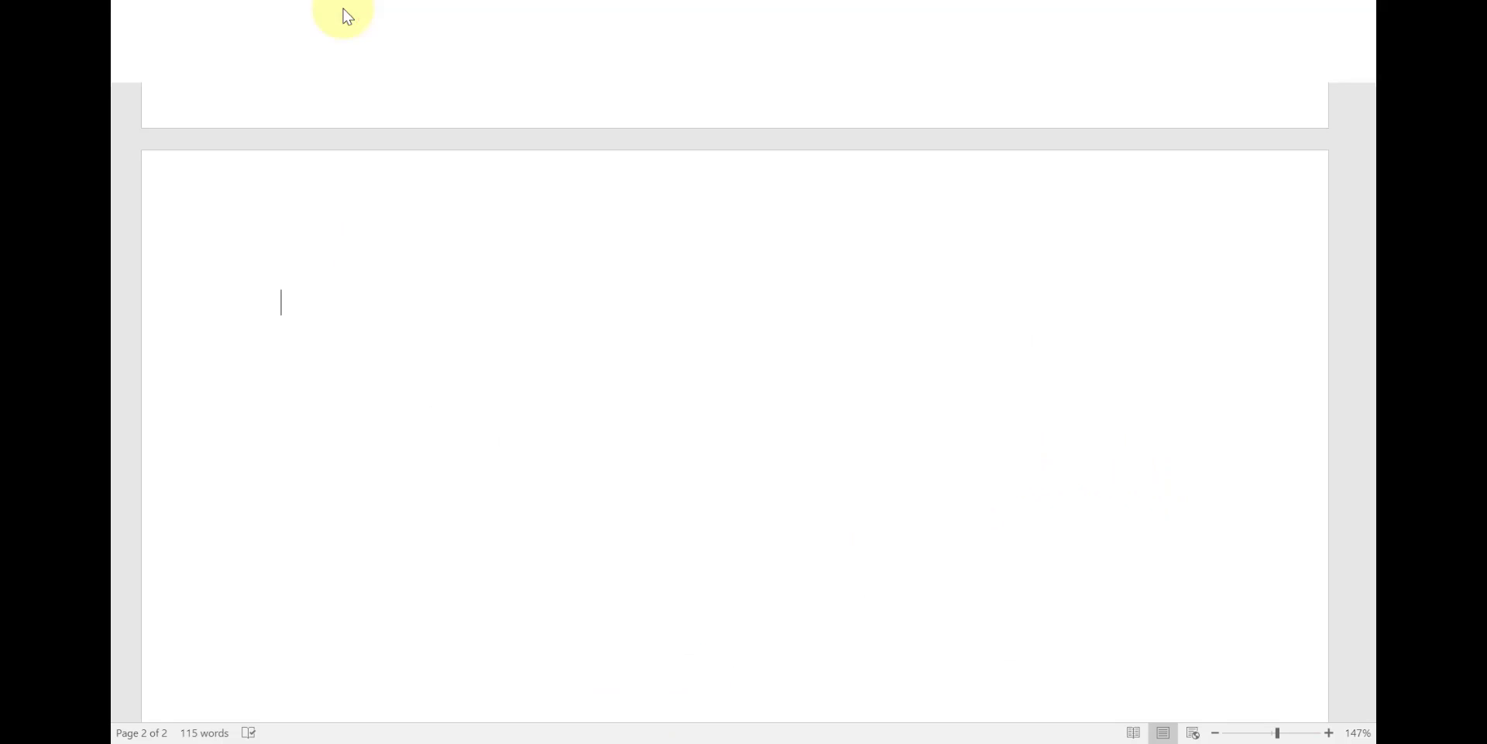
# Step: Restate f(x,y) = GMm/√(x²+y²) as the gravitational potential and begin ∇f = <
pyautogui.moveTo(375, 257)
pyautogui.mouseDown()
pyautogui.moveTo(365, 251)
pyautogui.moveTo(367, 311)
pyautogui.moveTo(377, 273)
pyautogui.moveTo(387, 303)
pyautogui.moveTo(416, 285)
pyautogui.moveTo(402, 306)
pyautogui.moveTo(424, 303)
pyautogui.mouseUp()
pyautogui.moveTo(443, 263); pyautogui.dragTo(456, 272)
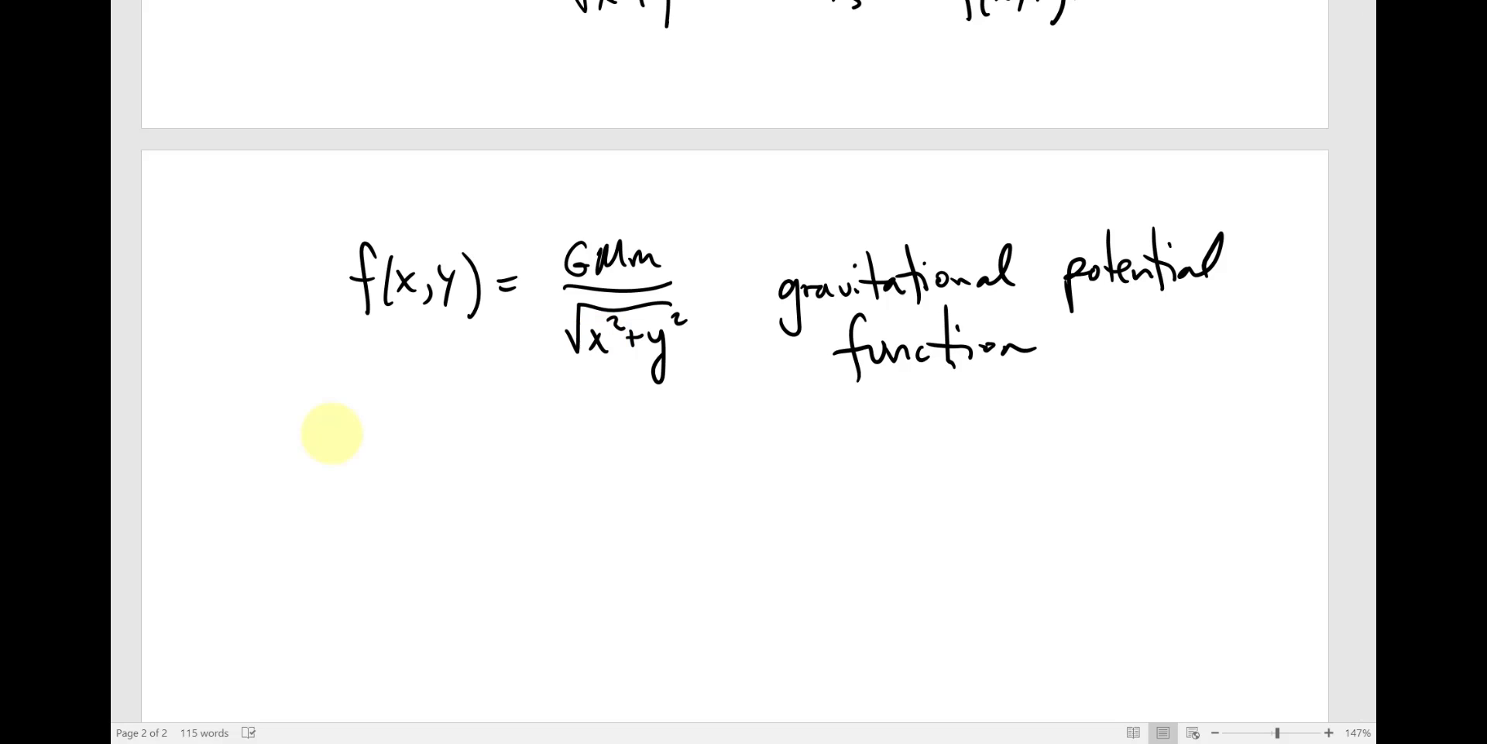
pyautogui.moveTo(325, 464); pyautogui.dragTo(356, 464)
pyautogui.moveTo(388, 454); pyautogui.dragTo(366, 509)
pyautogui.moveTo(362, 474); pyautogui.dragTo(389, 474)
pyautogui.moveTo(428, 482); pyautogui.dragTo(450, 482)
pyautogui.moveTo(429, 491); pyautogui.dragTo(449, 491)
pyautogui.moveTo(529, 457); pyautogui.dragTo(518, 525)
# Step: Write the components fx, fy, close the bracket, and set the gradient equal to vector F
pyautogui.moveTo(555, 447)
pyautogui.mouseDown()
pyautogui.moveTo(556, 520)
pyautogui.moveTo(564, 489)
pyautogui.moveTo(589, 534)
pyautogui.mouseUp()
pyautogui.moveTo(589, 512)
pyautogui.mouseDown()
pyautogui.moveTo(574, 534)
pyautogui.moveTo(630, 525)
pyautogui.mouseUp()
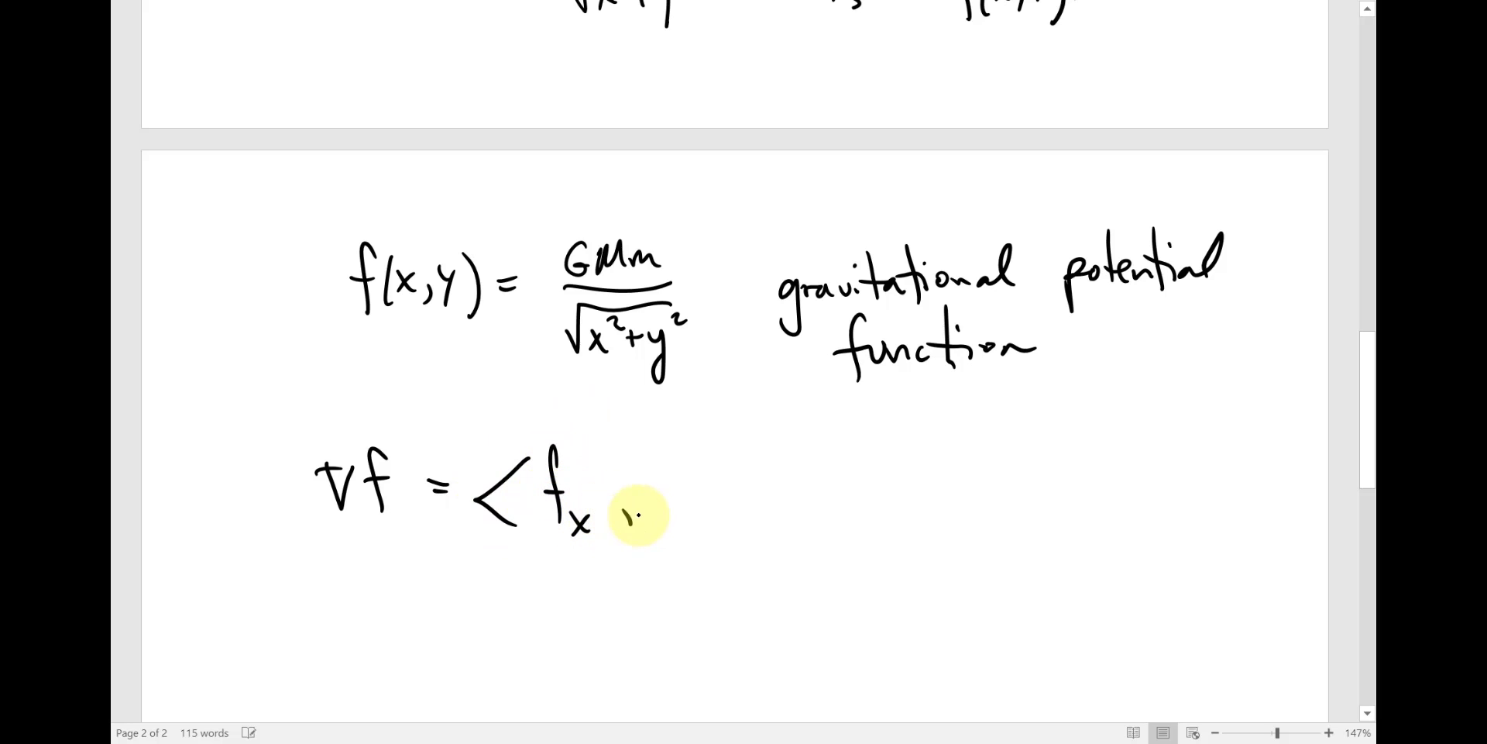
pyautogui.moveTo(669, 448)
pyautogui.mouseDown()
pyautogui.moveTo(713, 518)
pyautogui.moveTo(705, 540)
pyautogui.mouseUp()
pyautogui.moveTo(735, 462); pyautogui.dragTo(752, 513)
pyautogui.moveTo(840, 487); pyautogui.dragTo(927, 513)
pyautogui.moveTo(914, 465)
pyautogui.mouseDown()
pyautogui.moveTo(952, 463)
pyautogui.moveTo(946, 486)
pyautogui.mouseUp()
pyautogui.moveTo(901, 442); pyautogui.dragTo(966, 442)
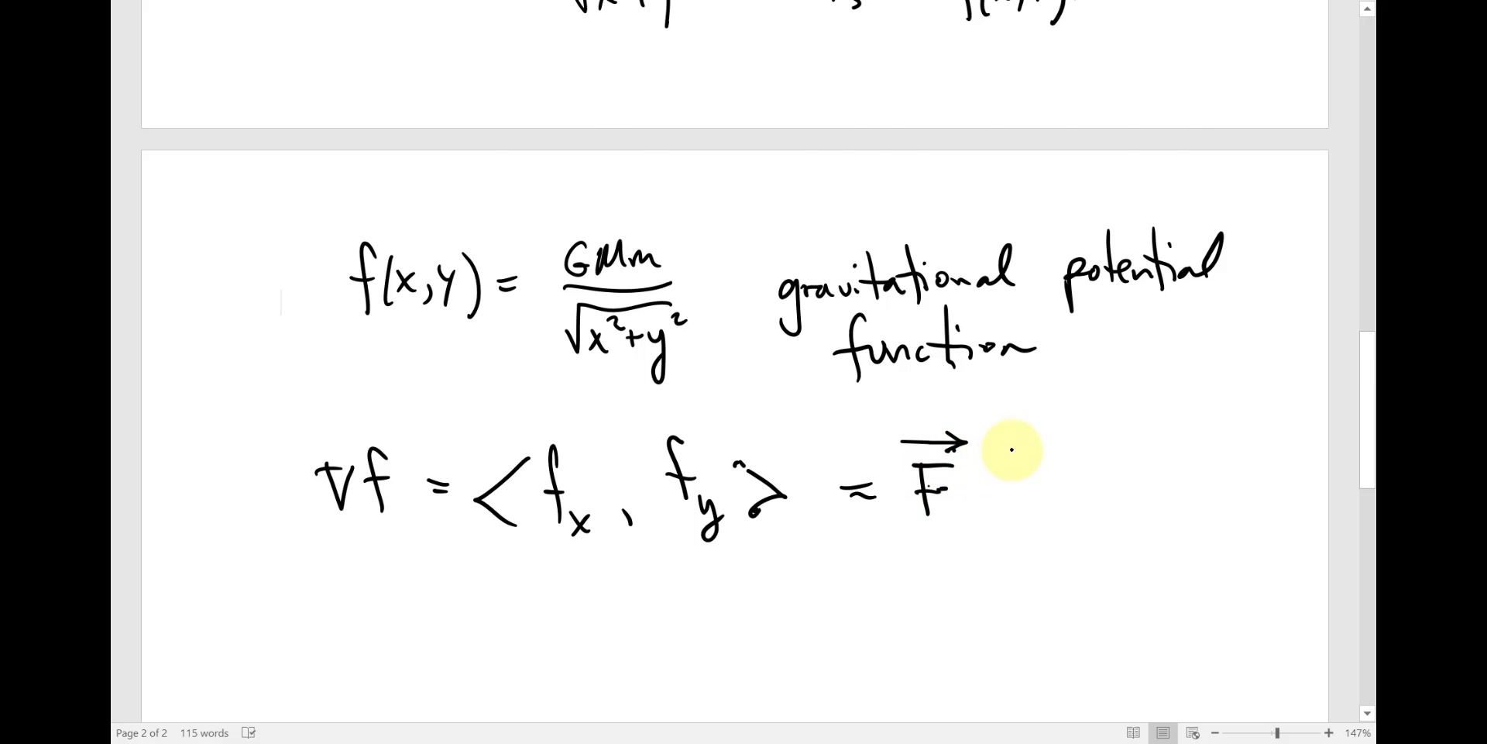
# Step: Ink W = ∫C F dr below the gradient, undoing a misplaced stroke
pyautogui.scroll(-3, 283, 498)
pyautogui.moveTo(271, 507)
pyautogui.mouseDown()
pyautogui.moveTo(270, 547)
pyautogui.moveTo(309, 551)
pyautogui.moveTo(356, 534)
pyautogui.mouseUp()
pyautogui.moveTo(413, 482); pyautogui.dragTo(411, 581)
pyautogui.scroll(-1, 415, 581)
pyautogui.hotkey('ctrl', 'z')
pyautogui.moveTo(288, 480)
pyautogui.mouseDown()
pyautogui.moveTo(314, 500)
pyautogui.moveTo(327, 483)
pyautogui.moveTo(374, 493)
pyautogui.mouseUp()
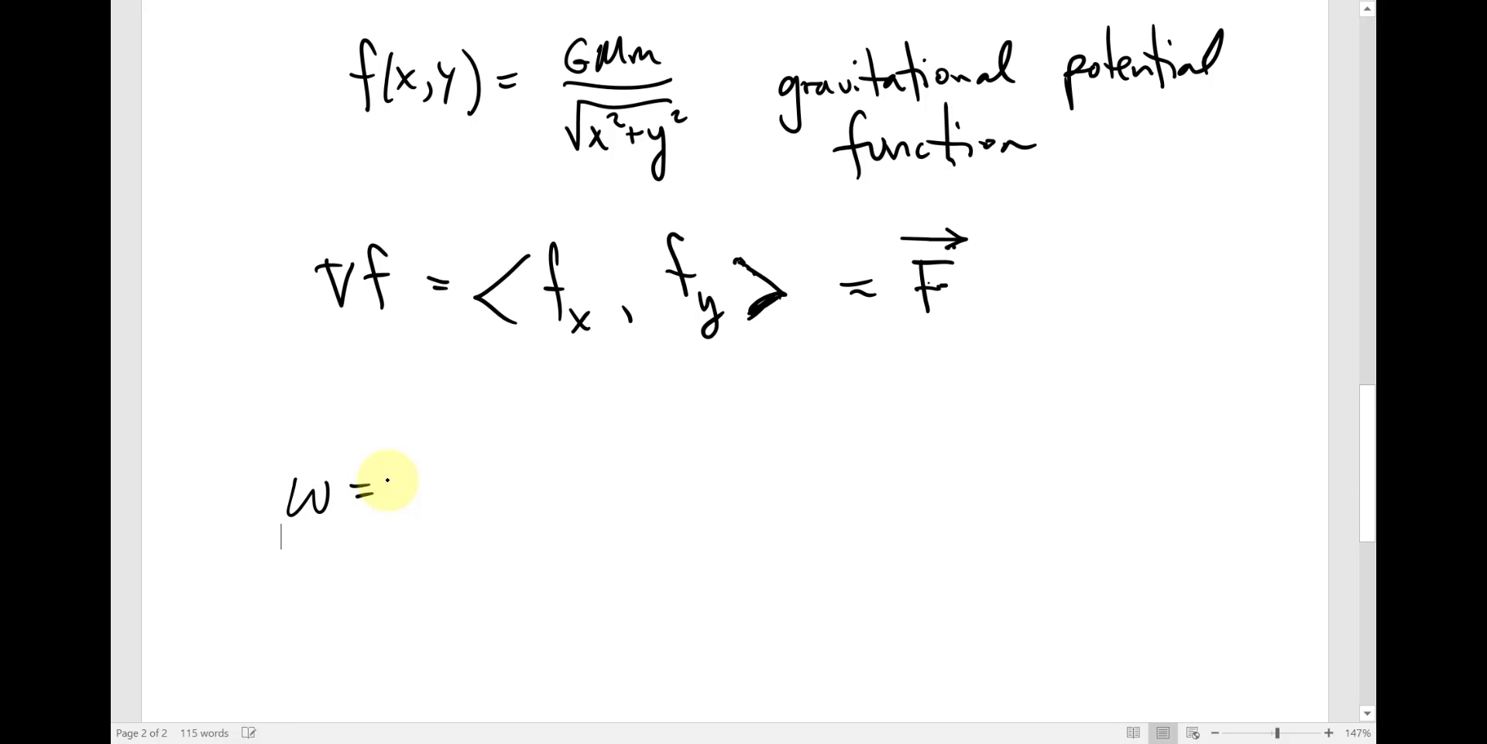
pyautogui.moveTo(422, 435)
pyautogui.mouseDown()
pyautogui.moveTo(422, 531)
pyautogui.moveTo(448, 570)
pyautogui.mouseUp()
pyautogui.moveTo(477, 462); pyautogui.dragTo(448, 511)
pyautogui.moveTo(450, 484); pyautogui.dragTo(469, 483)
pyautogui.moveTo(511, 484)
pyautogui.mouseDown()
pyautogui.moveTo(513, 511)
pyautogui.moveTo(539, 488)
pyautogui.moveTo(601, 488)
pyautogui.mouseUp()
# Step: Add a dot between F and dr and continue with = ∫C ∇f·dr
pyautogui.moveTo(587, 498); pyautogui.dragTo(602, 497)
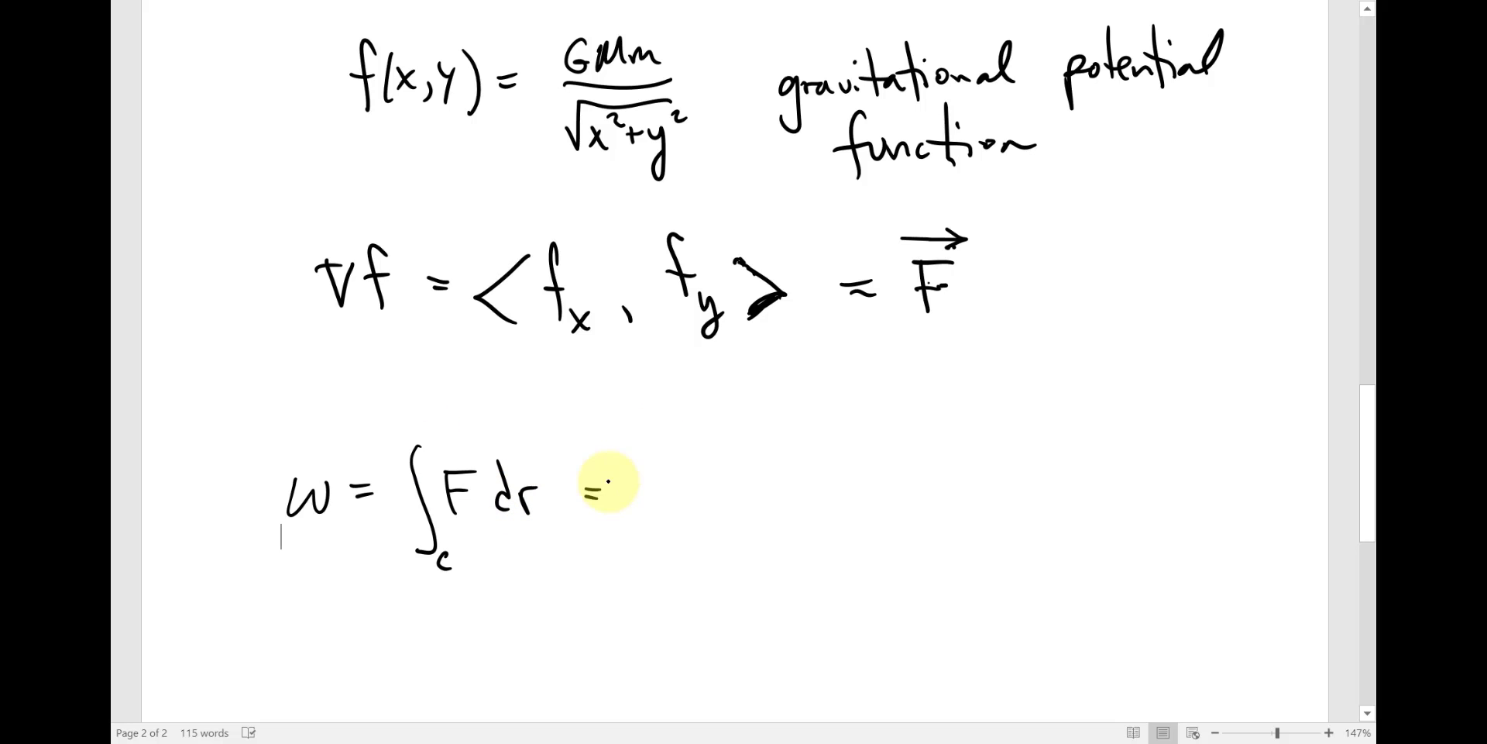
pyautogui.moveTo(649, 447)
pyautogui.mouseDown()
pyautogui.moveTo(638, 477)
pyautogui.moveTo(652, 576)
pyautogui.mouseUp()
pyautogui.click(488, 486)
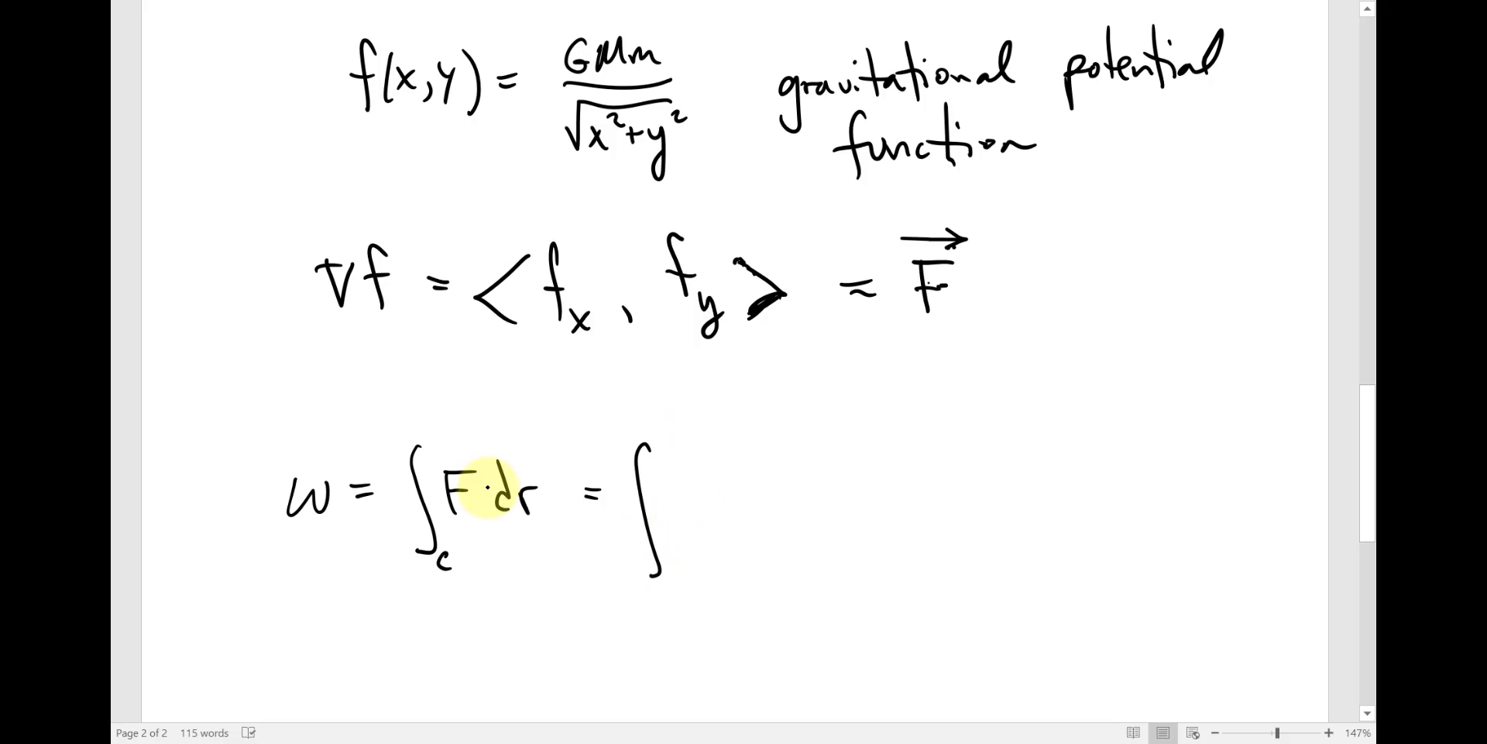
pyautogui.moveTo(669, 485)
pyautogui.mouseDown()
pyautogui.moveTo(711, 477)
pyautogui.moveTo(706, 525)
pyautogui.moveTo(721, 493)
pyautogui.moveTo(788, 509)
pyautogui.moveTo(813, 484)
pyautogui.mouseUp()
pyautogui.click(750, 496)
pyautogui.moveTo(685, 579); pyautogui.dragTo(688, 597)
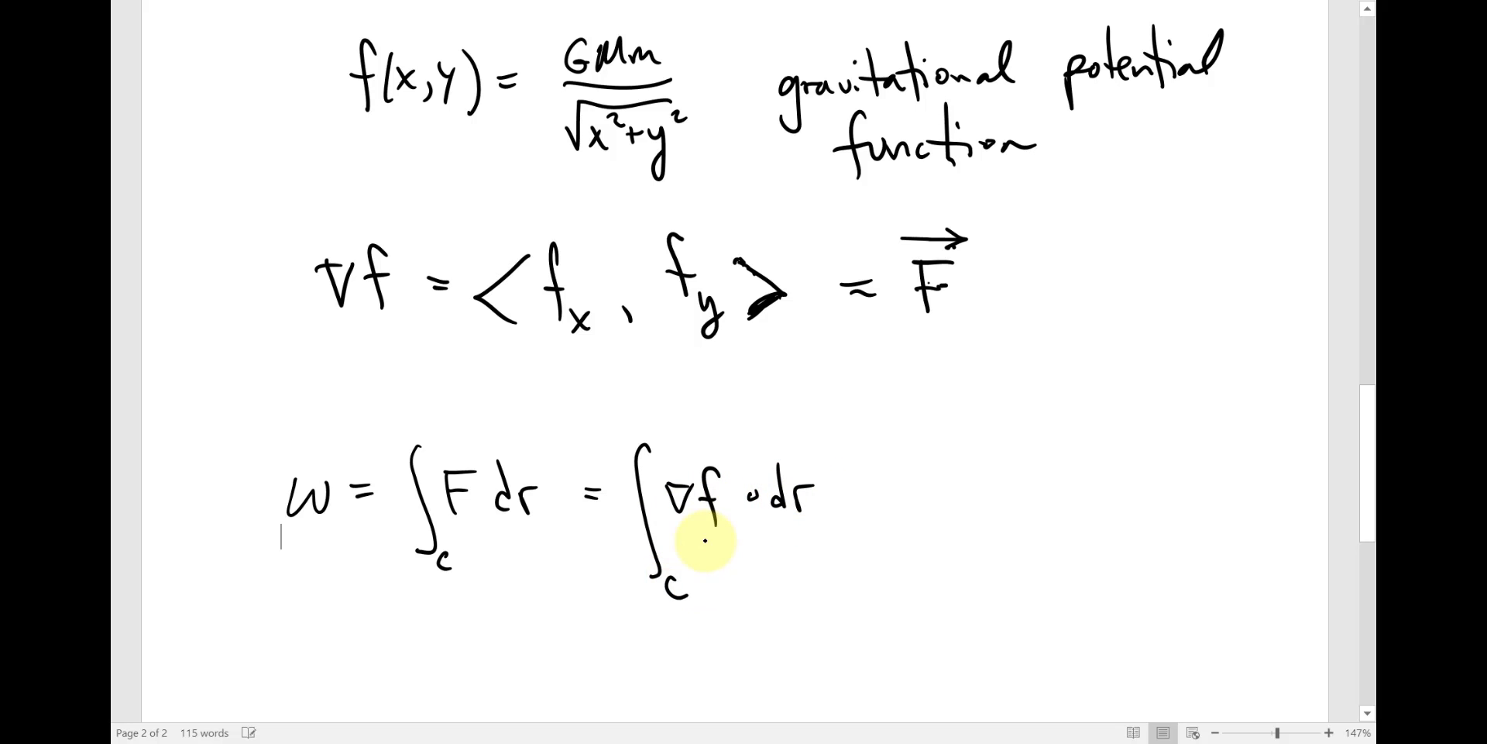
# Step: Begin a new line with an equals sign below the integrals
pyautogui.scroll(-5, 701, 536)
pyautogui.moveTo(393, 481); pyautogui.dragTo(423, 478)
pyautogui.moveTo(395, 496); pyautogui.dragTo(428, 493)
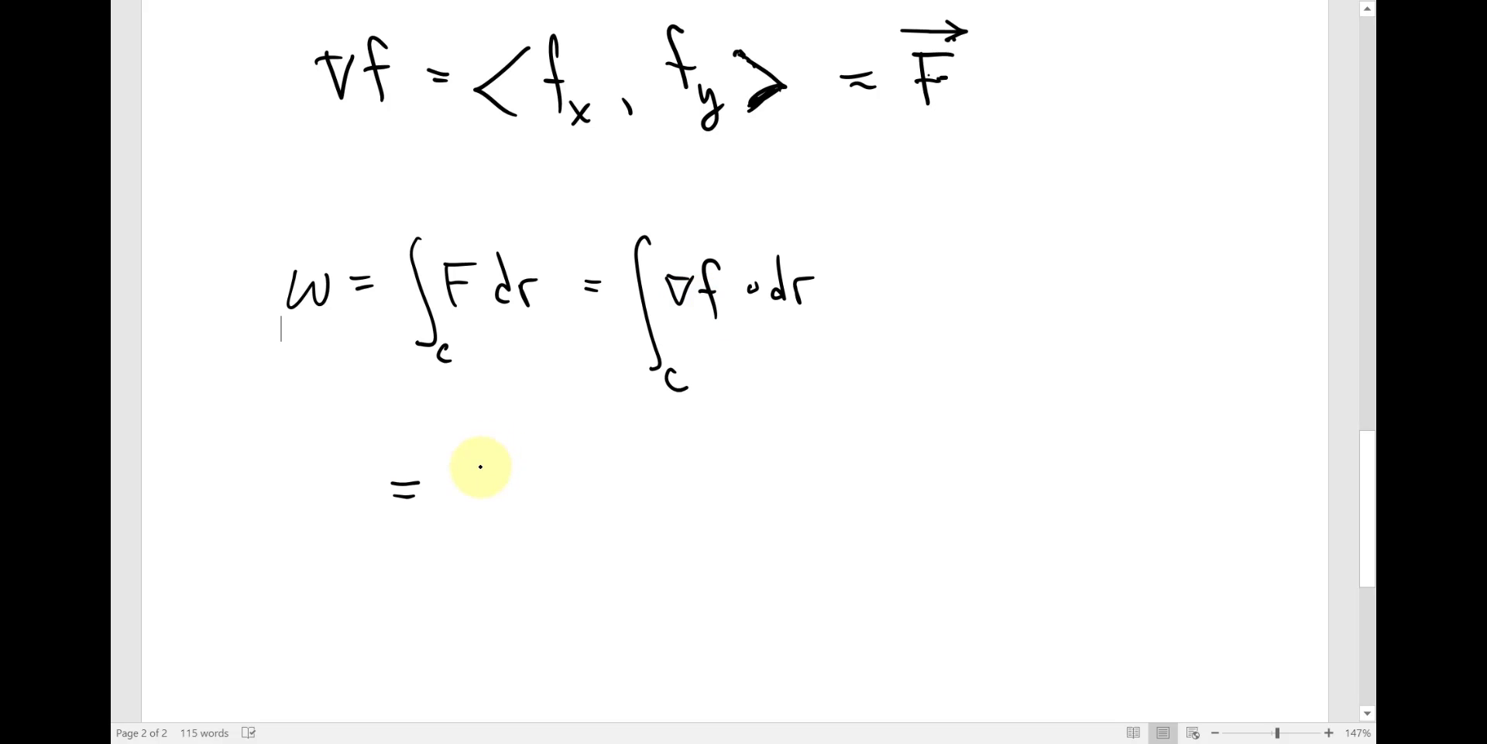
# Step: Write f(r(t₂)) after the equals sign
pyautogui.moveTo(482, 465)
pyautogui.mouseDown()
pyautogui.moveTo(468, 539)
pyautogui.moveTo(524, 542)
pyautogui.moveTo(550, 483)
pyautogui.moveTo(567, 515)
pyautogui.mouseUp()
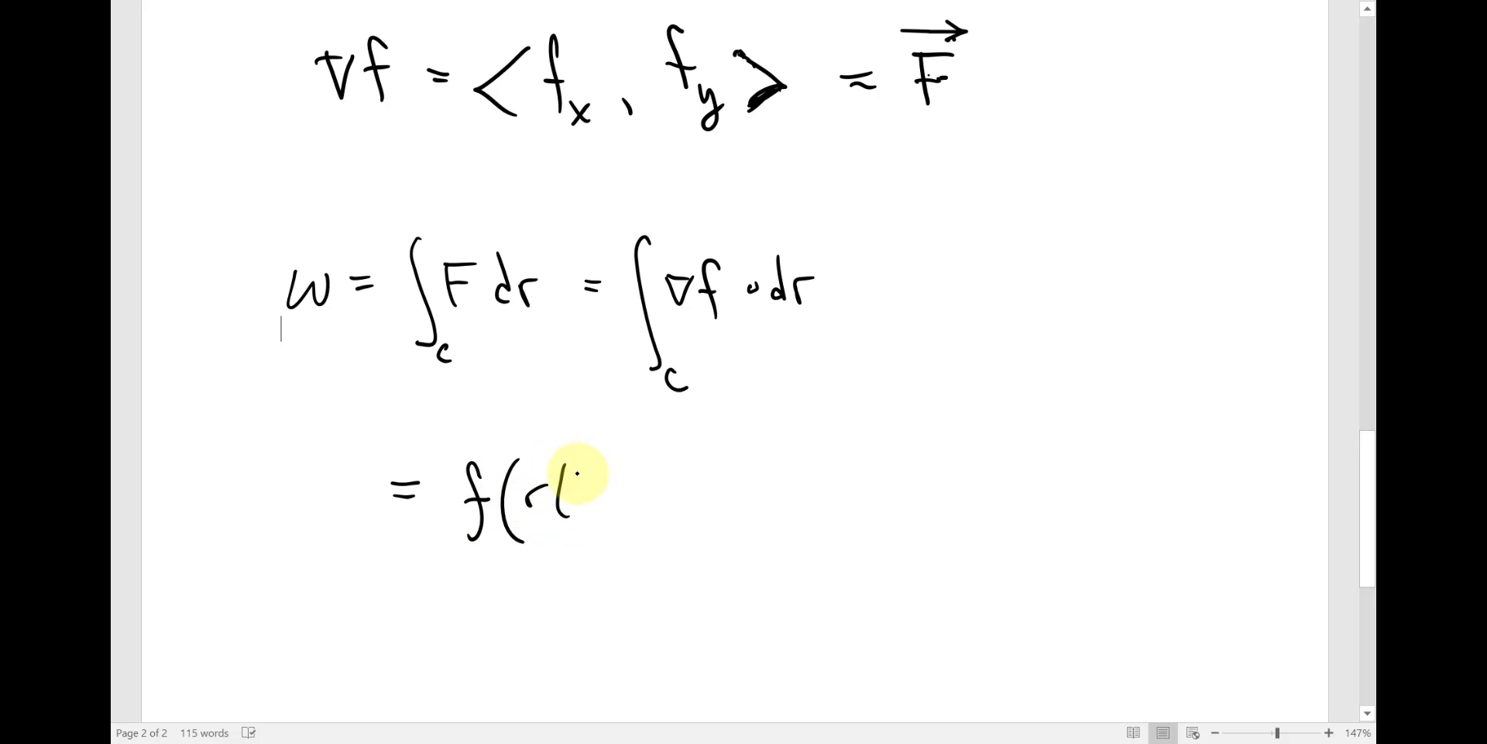
pyautogui.moveTo(576, 468)
pyautogui.mouseDown()
pyautogui.moveTo(583, 513)
pyautogui.moveTo(589, 480)
pyautogui.moveTo(605, 509)
pyautogui.mouseUp()
pyautogui.click(609, 507)
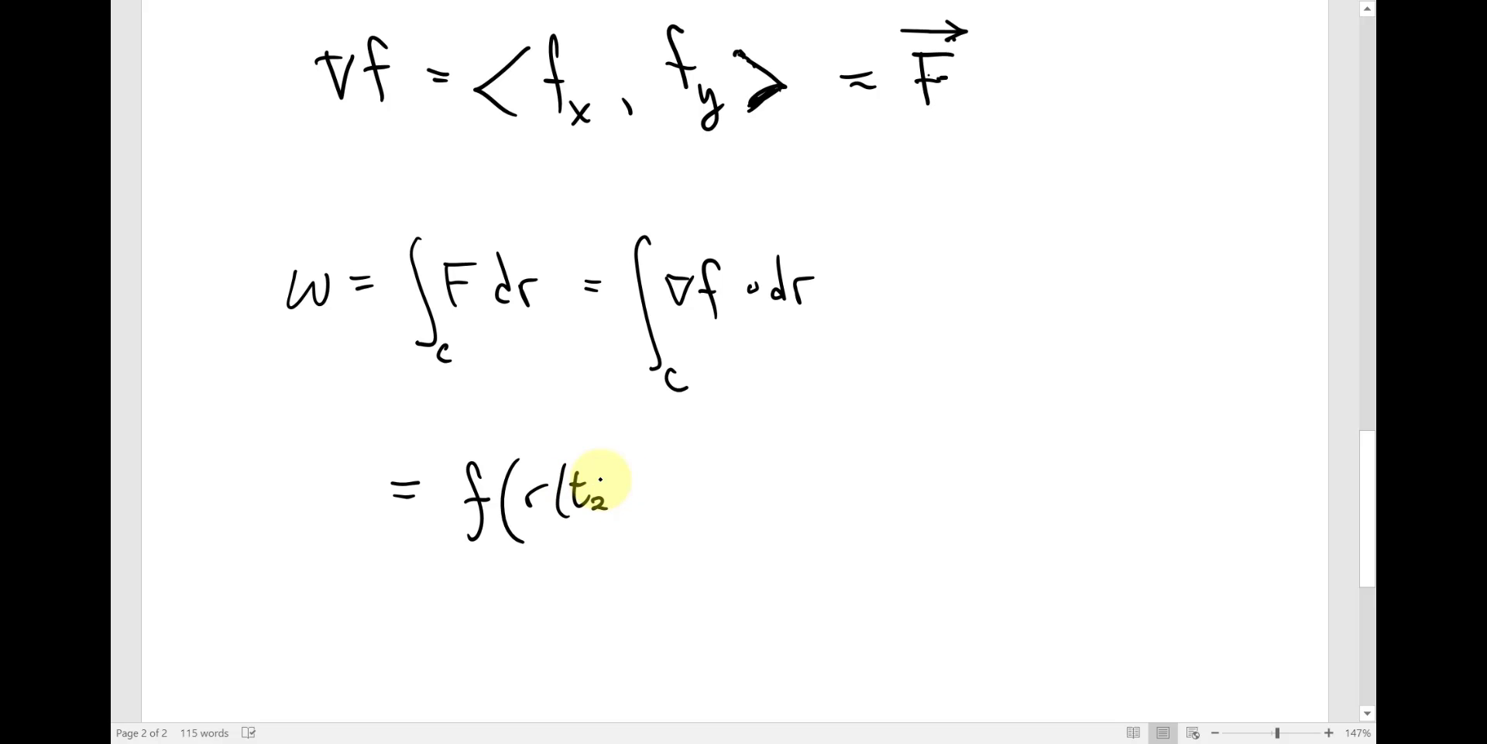
pyautogui.moveTo(610, 465); pyautogui.dragTo(617, 525)
# Step: Subtract f(r(t₁)) to complete the line = f(r(t₂)) − f(r(t₁))
pyautogui.moveTo(642, 449); pyautogui.dragTo(648, 535)
pyautogui.moveTo(680, 494); pyautogui.dragTo(701, 493)
pyautogui.moveTo(755, 468)
pyautogui.mouseDown()
pyautogui.moveTo(738, 536)
pyautogui.moveTo(753, 501)
pyautogui.mouseUp()
pyautogui.moveTo(787, 443); pyautogui.dragTo(786, 540)
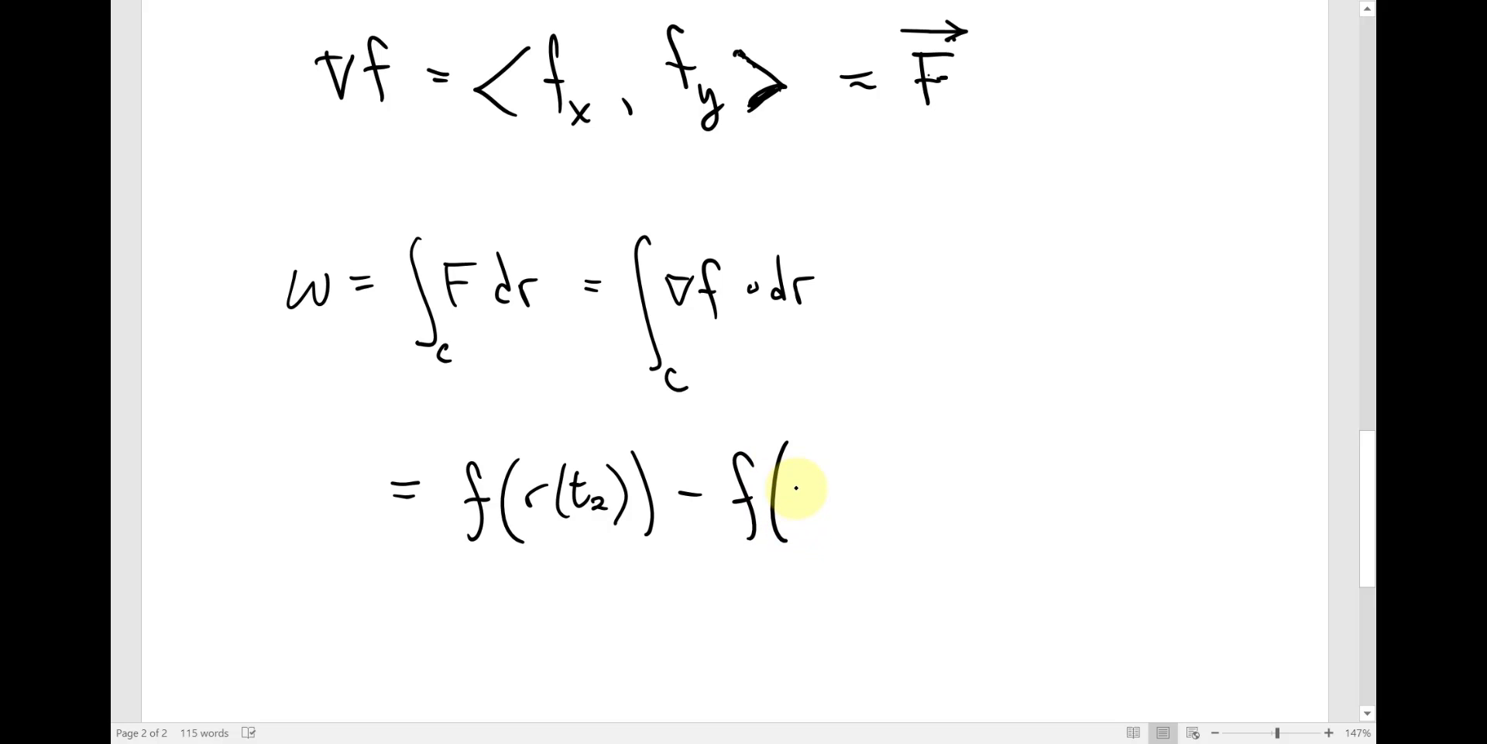
pyautogui.moveTo(797, 486)
pyautogui.mouseDown()
pyautogui.moveTo(800, 508)
pyautogui.moveTo(813, 485)
pyautogui.mouseUp()
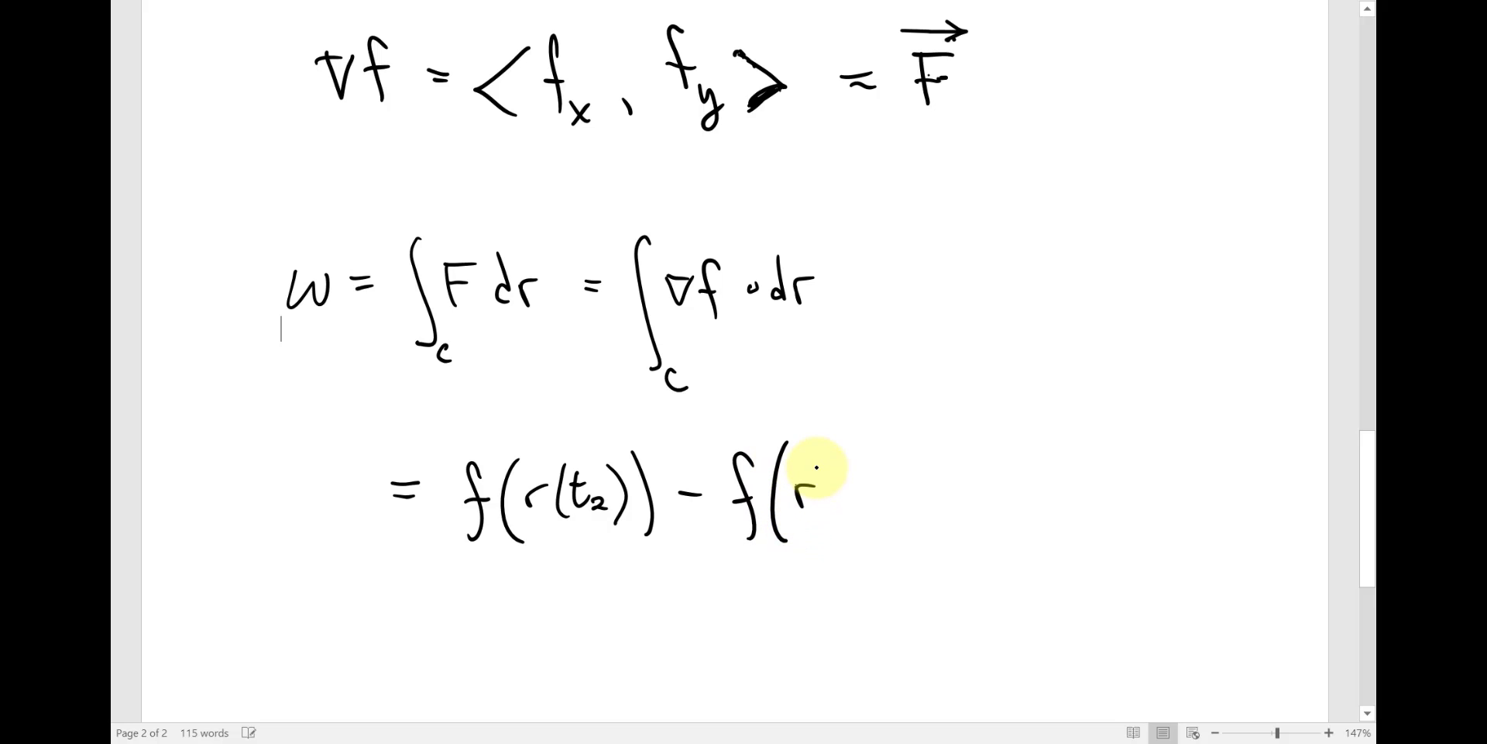
pyautogui.moveTo(830, 450)
pyautogui.mouseDown()
pyautogui.moveTo(827, 514)
pyautogui.moveTo(848, 512)
pyautogui.mouseUp()
pyautogui.moveTo(835, 477)
pyautogui.mouseDown()
pyautogui.moveTo(853, 474)
pyautogui.moveTo(864, 500)
pyautogui.mouseUp()
pyautogui.moveTo(885, 473); pyautogui.dragTo(887, 509)
pyautogui.moveTo(900, 446); pyautogui.dragTo(926, 527)
pyautogui.scroll(-1, 943, 483)
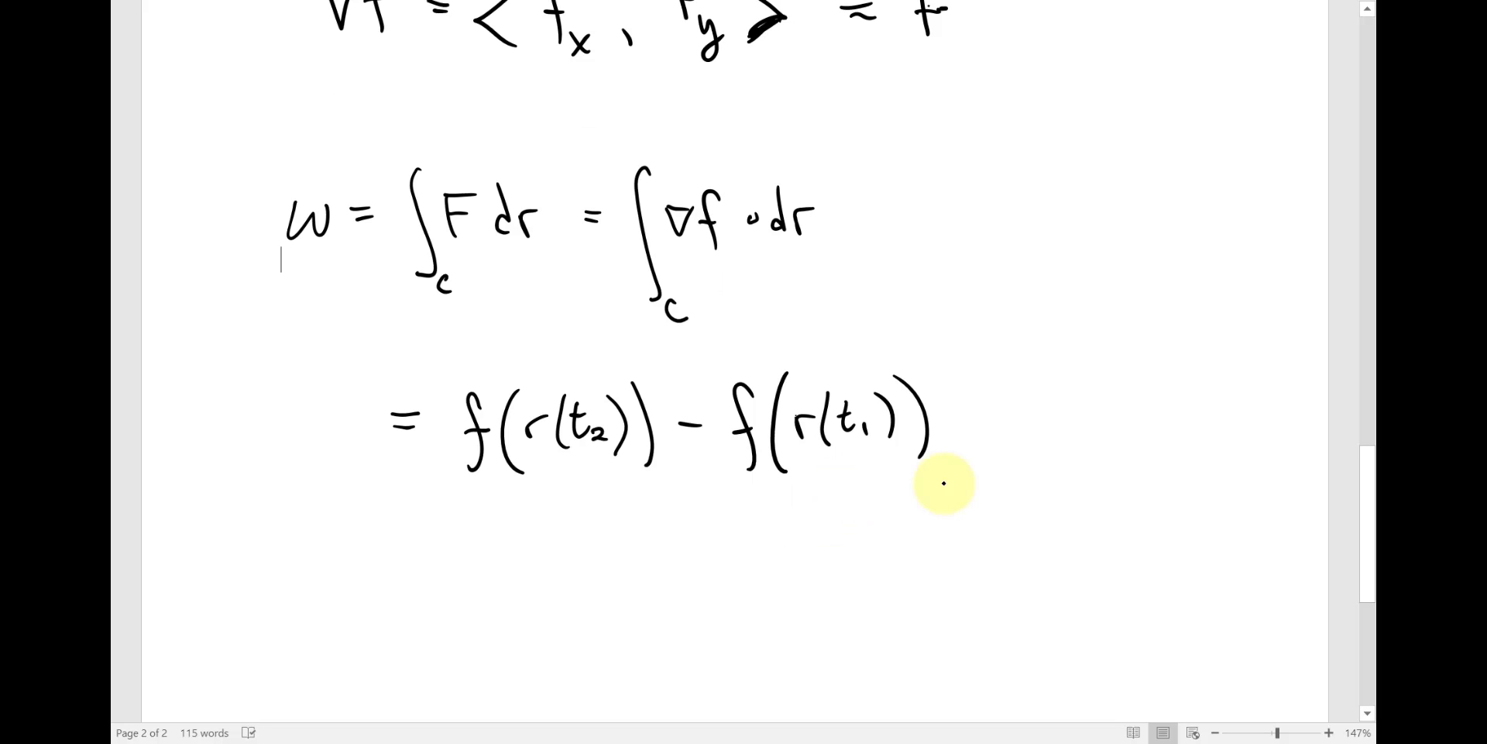
# Step: Write = f(r(x₂,y₂)) − f(r(x₁,y₁)) and start another equals line below
pyautogui.moveTo(395, 564); pyautogui.dragTo(411, 564)
pyautogui.moveTo(394, 576); pyautogui.dragTo(484, 546)
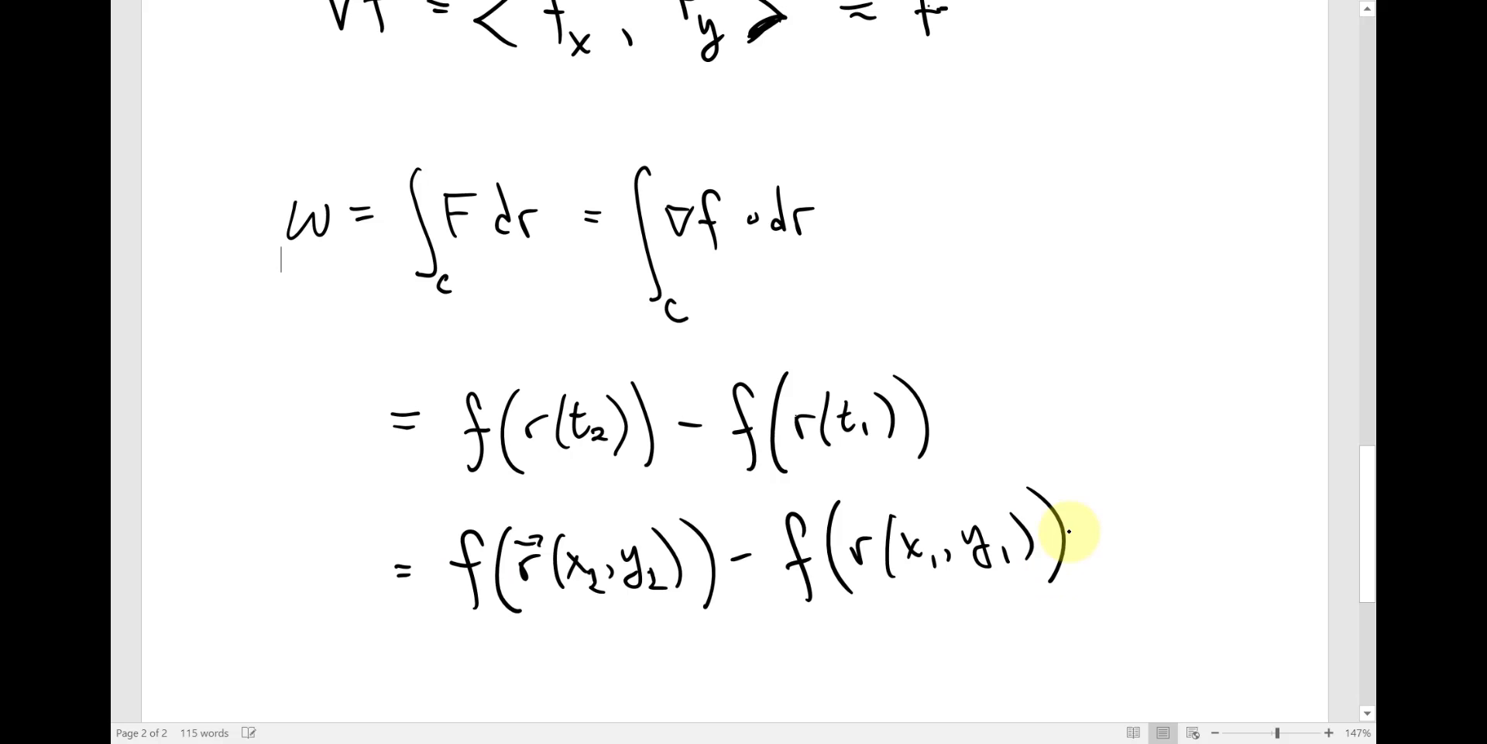
pyautogui.scroll(-2, 1067, 532)
pyautogui.moveTo(400, 552)
pyautogui.mouseDown()
pyautogui.moveTo(430, 548)
pyautogui.moveTo(422, 569)
pyautogui.mouseUp()
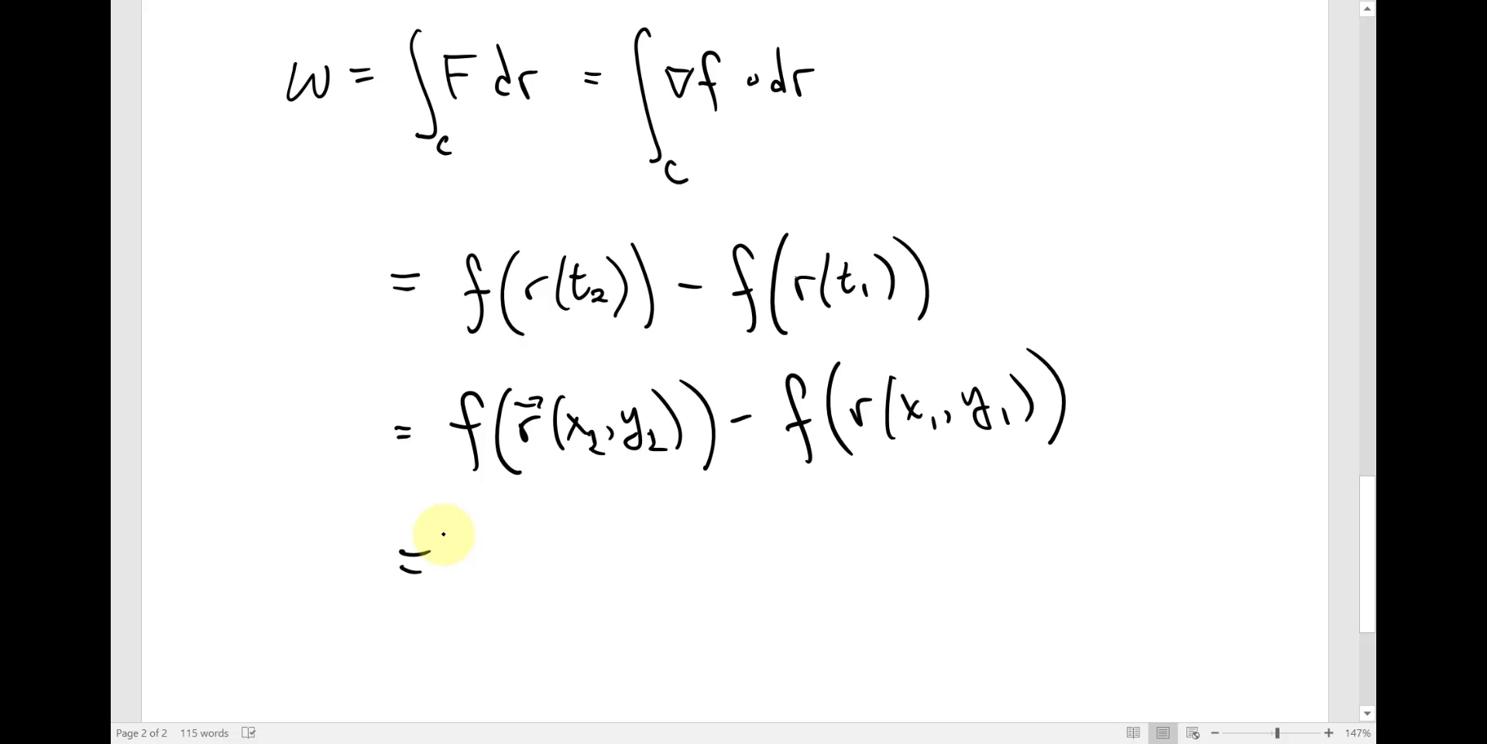
pyautogui.scroll(14, 443, 534)
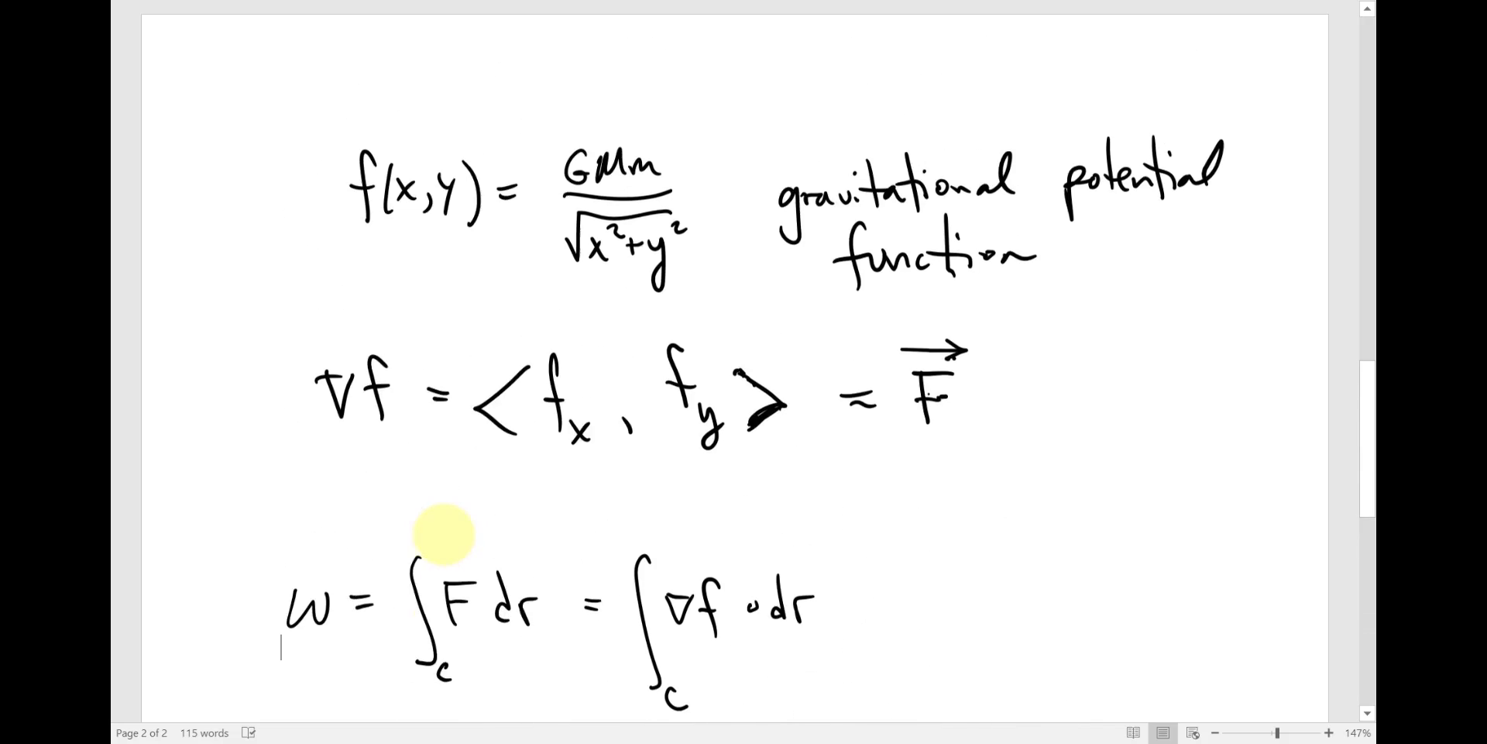
# Step: Dot the Periapsis point on the orbit graph and label it (700,0)
pyautogui.scroll(6, 443, 534)
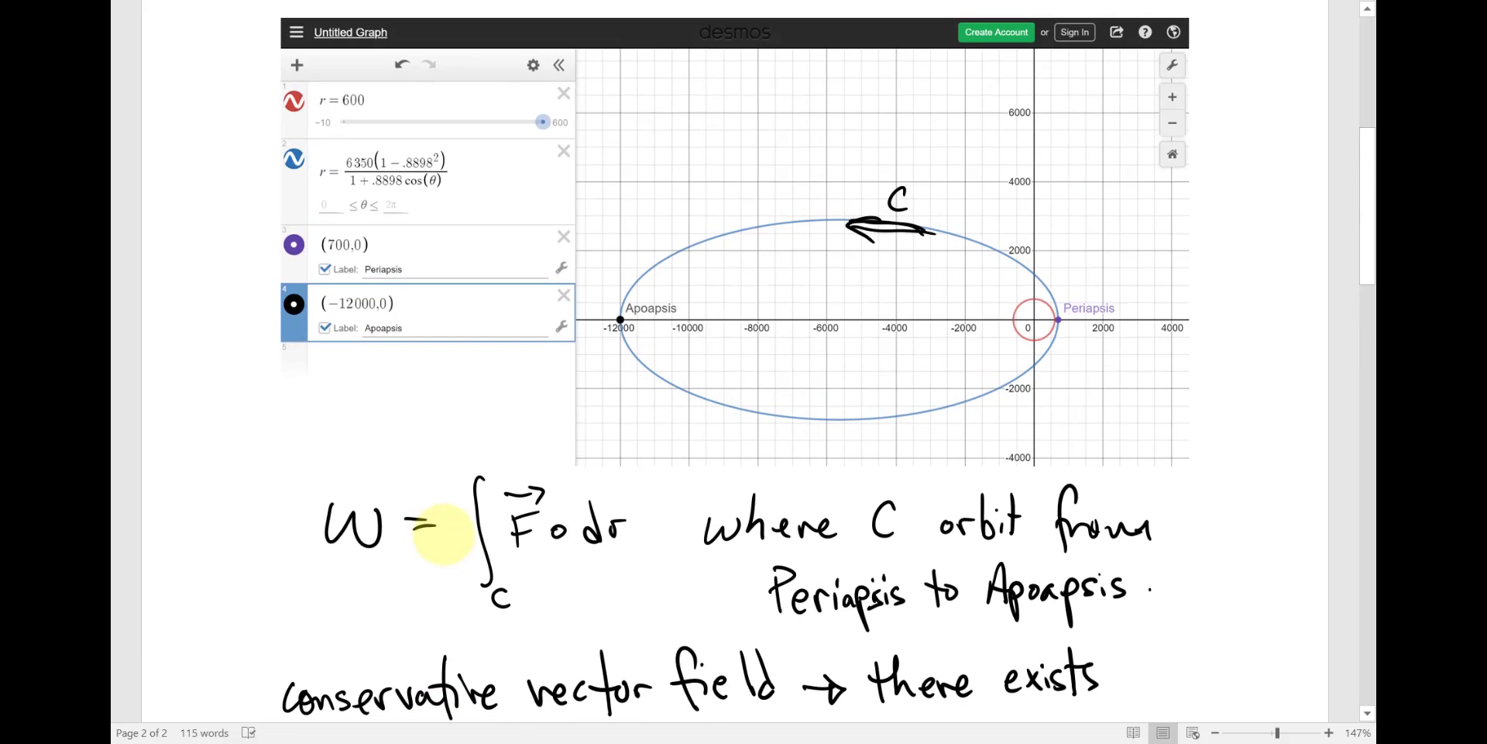
pyautogui.click(1061, 319)
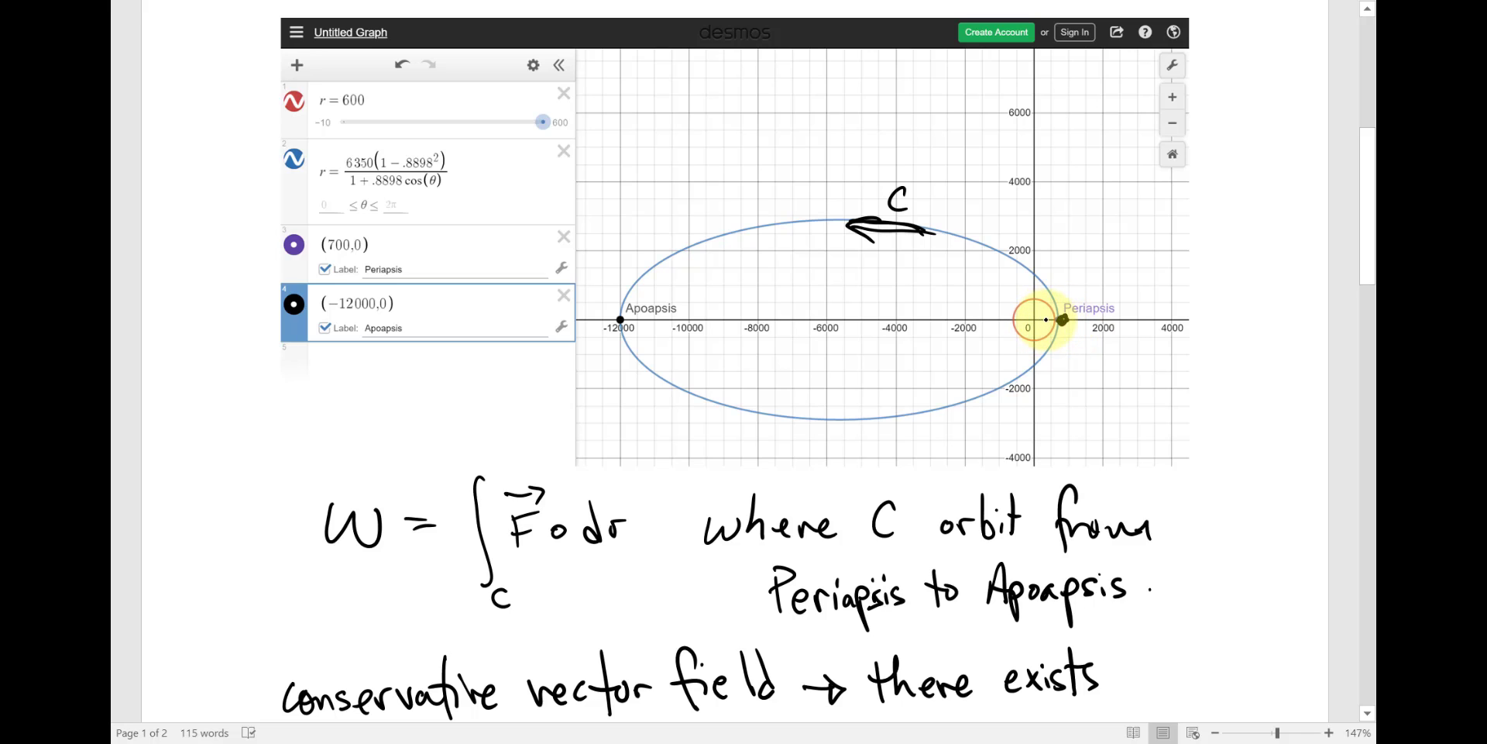
pyautogui.moveTo(1071, 345)
pyautogui.mouseDown()
pyautogui.moveTo(1085, 343)
pyautogui.moveTo(1077, 374)
pyautogui.moveTo(1117, 357)
pyautogui.moveTo(1125, 380)
pyautogui.mouseUp()
pyautogui.moveTo(1146, 350)
pyautogui.mouseDown()
pyautogui.moveTo(1134, 363)
pyautogui.moveTo(1145, 355)
pyautogui.moveTo(1156, 375)
pyautogui.mouseUp()
pyautogui.moveTo(1072, 343); pyautogui.dragTo(1069, 376)
# Step: Dot the Apoapsis point and label it (-12000,0)
pyautogui.moveTo(620, 320); pyautogui.dragTo(621, 315)
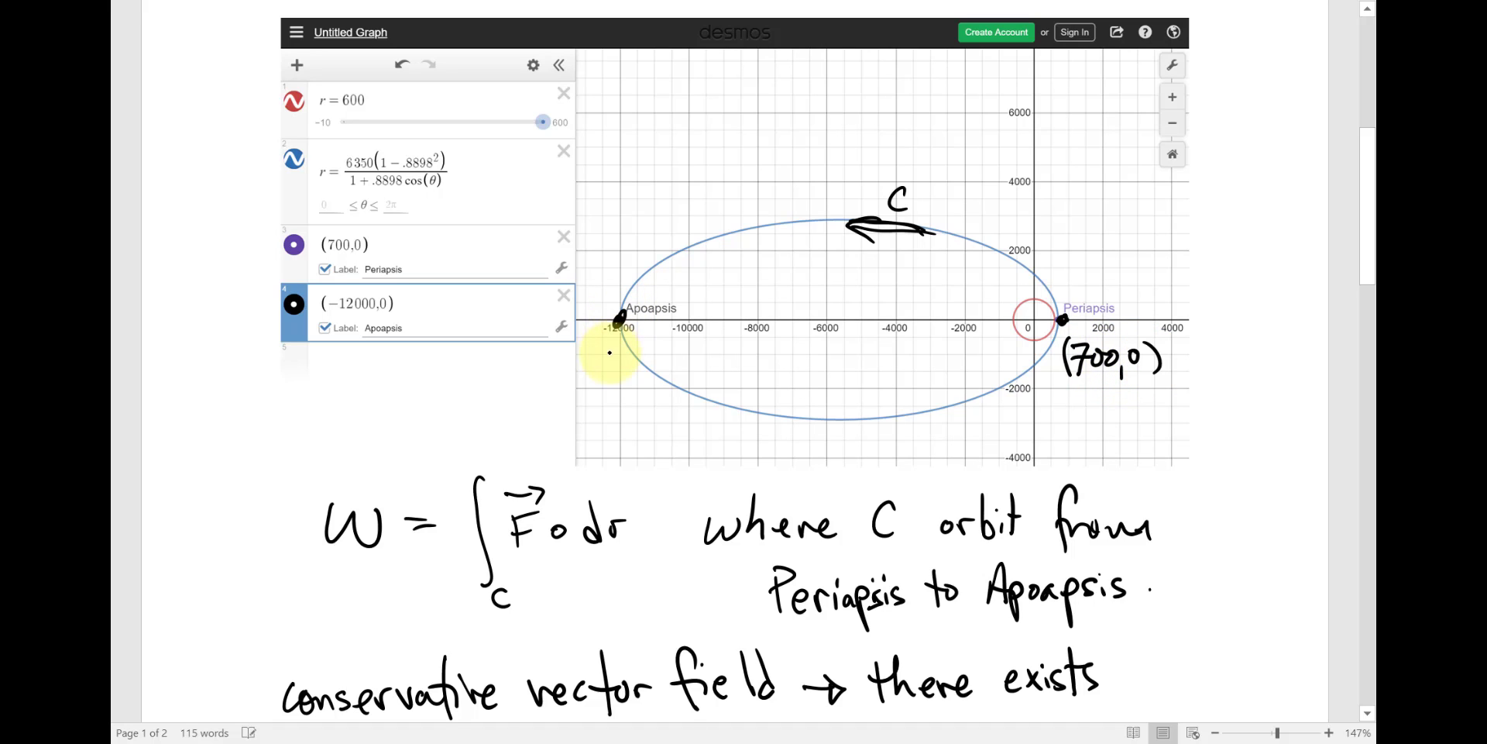
pyautogui.moveTo(593, 372)
pyautogui.mouseDown()
pyautogui.moveTo(638, 383)
pyautogui.moveTo(644, 364)
pyautogui.moveTo(670, 364)
pyautogui.mouseUp()
pyautogui.moveTo(681, 380)
pyautogui.mouseDown()
pyautogui.moveTo(680, 397)
pyautogui.moveTo(691, 364)
pyautogui.moveTo(707, 381)
pyautogui.mouseUp()
pyautogui.moveTo(588, 361); pyautogui.dragTo(587, 399)
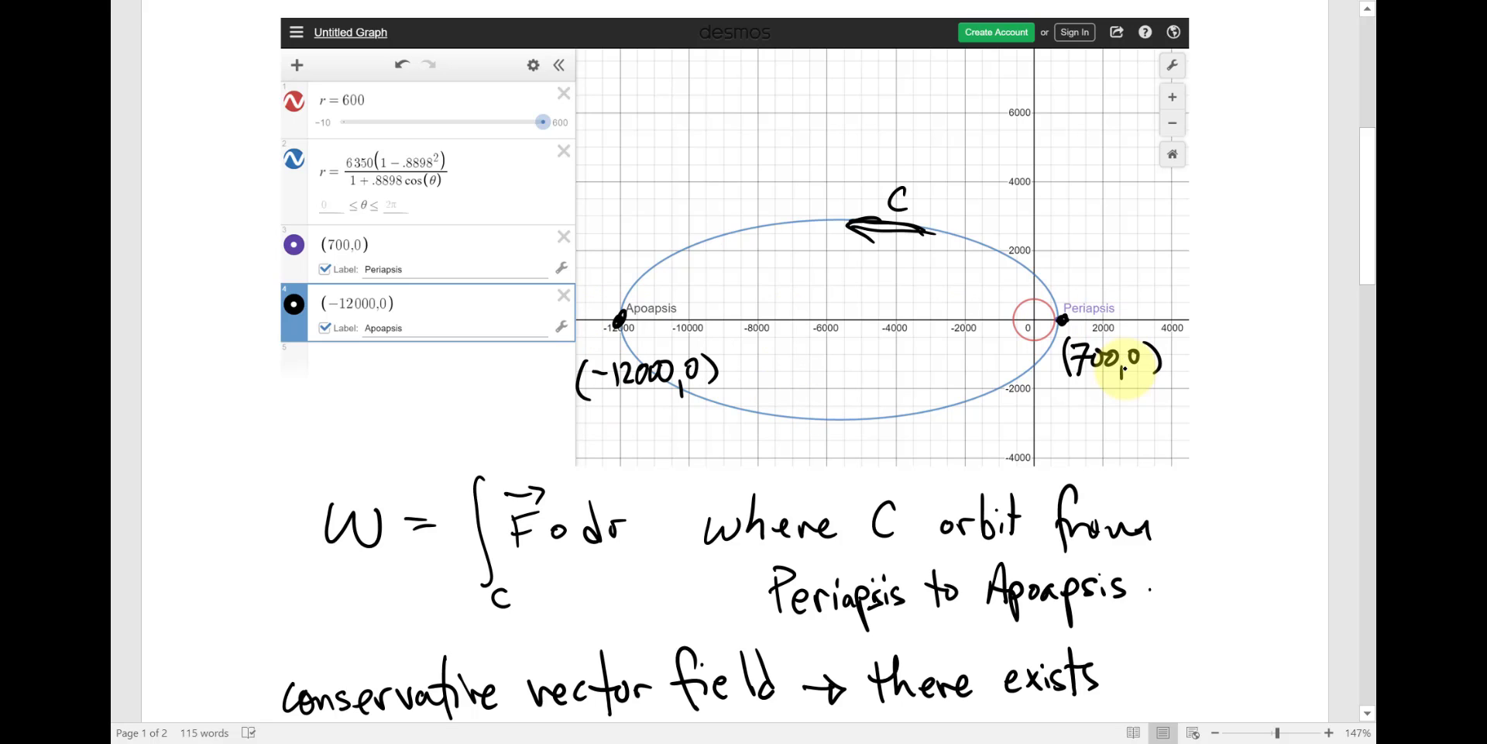
pyautogui.scroll(1, 1341, 697)
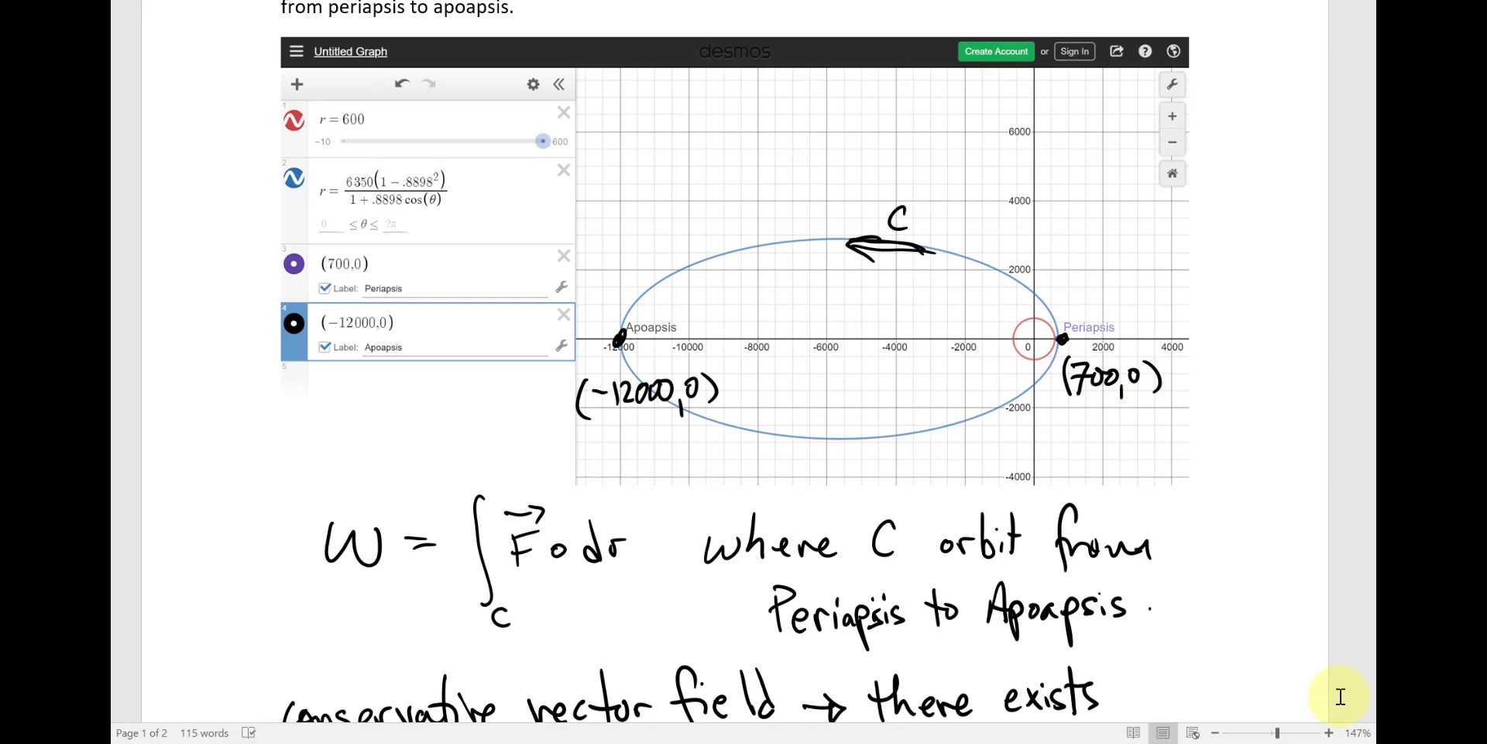